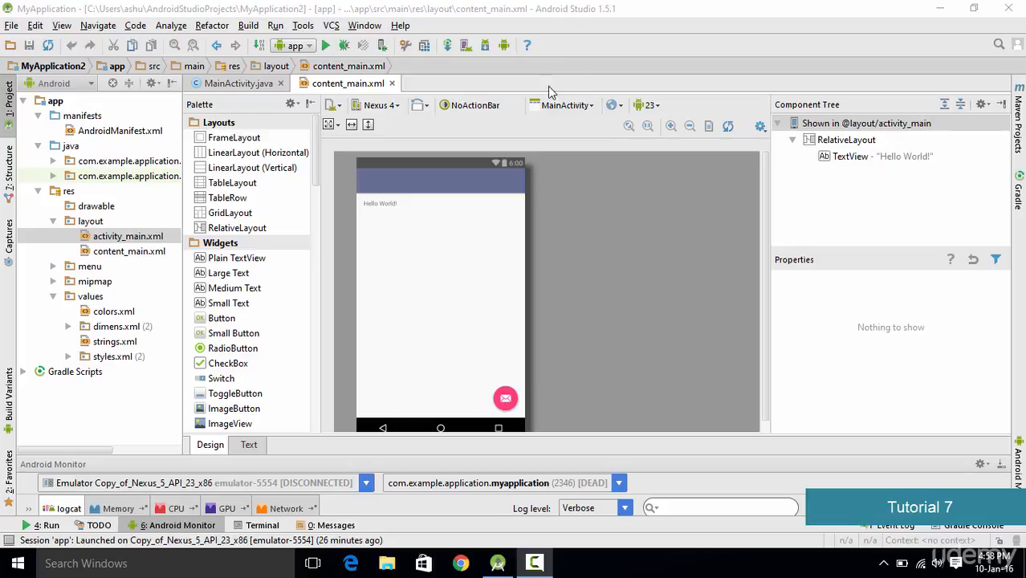
- Open the AVD Manager and start creating a new virtual device
{"action": "left_click", "coordinate": [464, 50]}
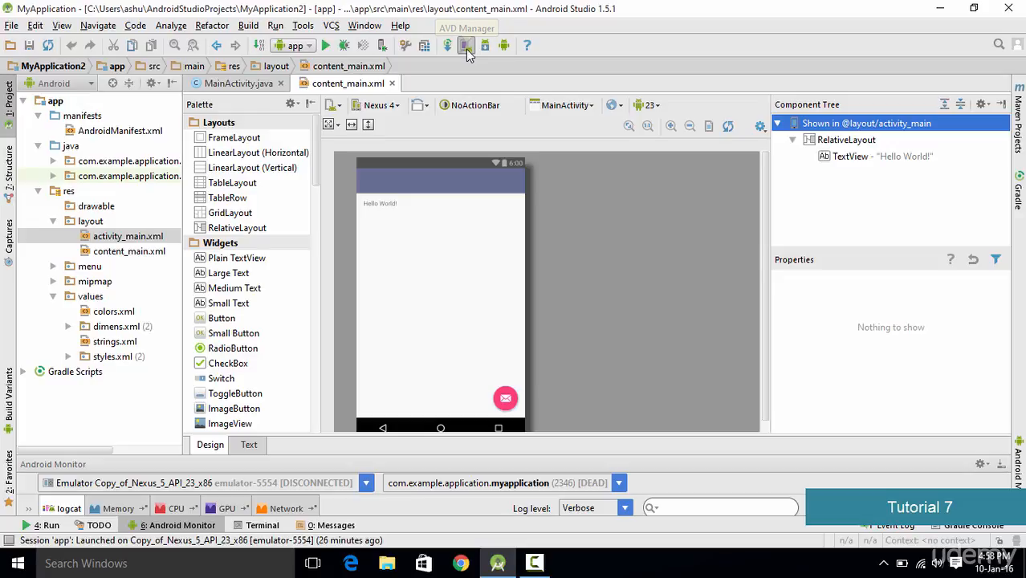
{"action": "left_click", "coordinate": [466, 48]}
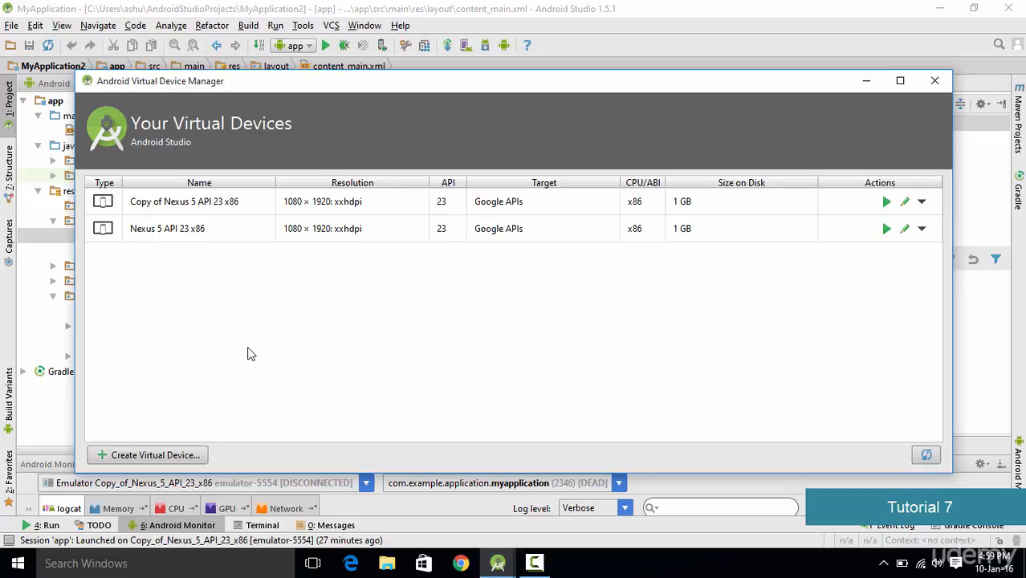
{"action": "left_click", "coordinate": [173, 455]}
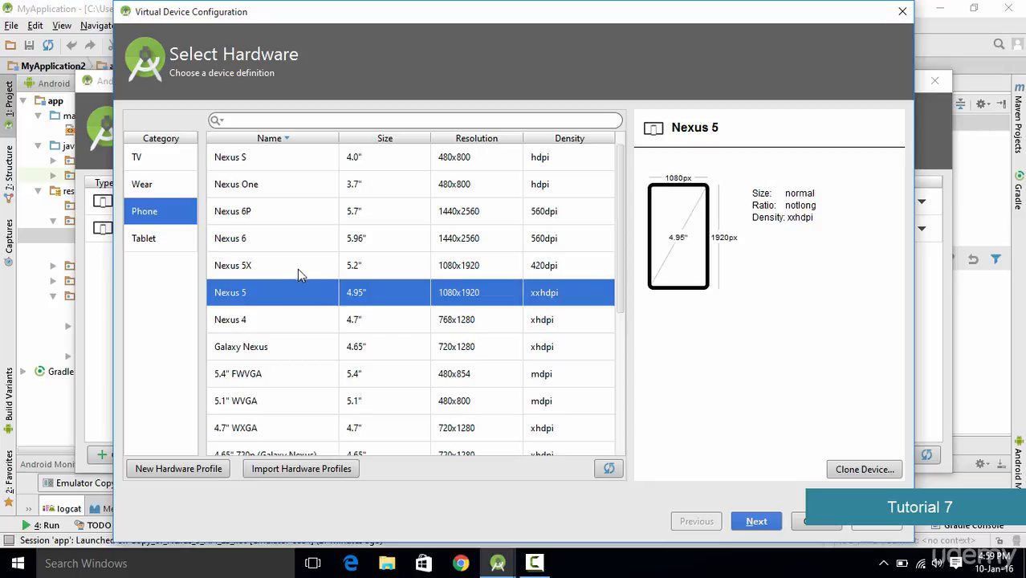
- Clone the Nexus 5 hardware profile with RAM set to 1000 MB and save it
{"action": "scroll", "coordinate": [453, 302], "scroll_direction": "down", "scroll_amount": 2}
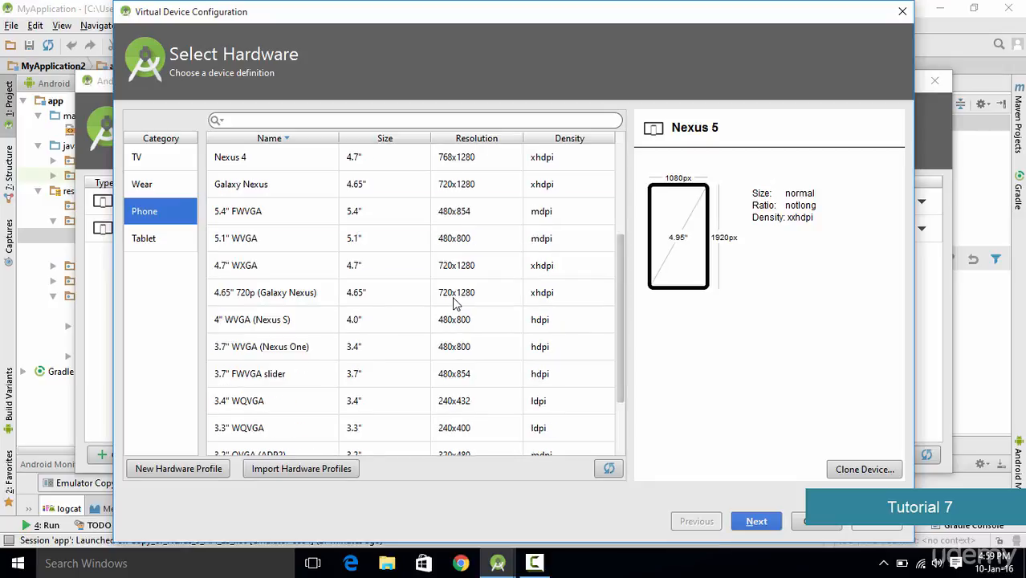
{"action": "scroll", "coordinate": [453, 303], "scroll_direction": "up", "scroll_amount": 2}
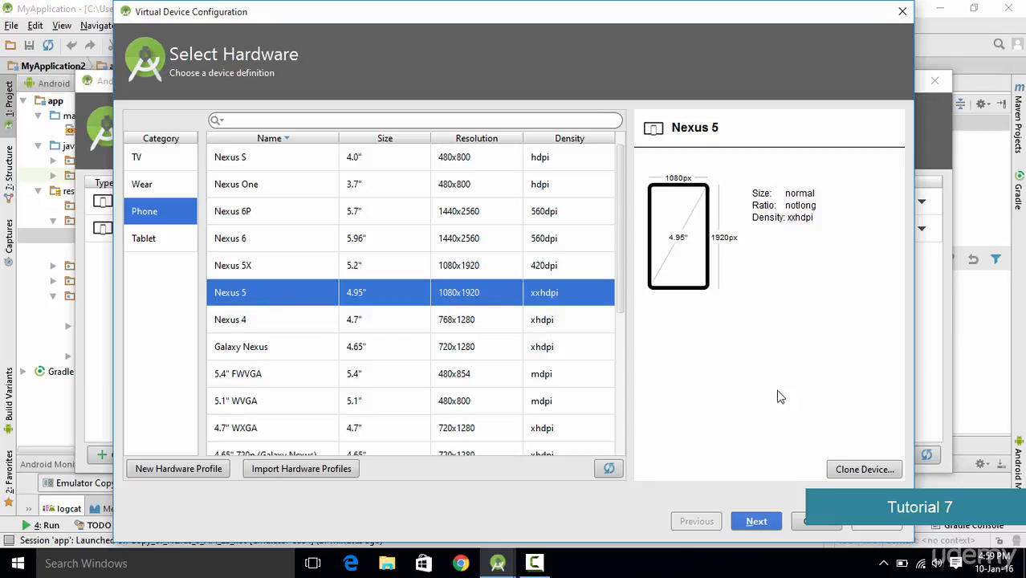
{"action": "left_click", "coordinate": [842, 473]}
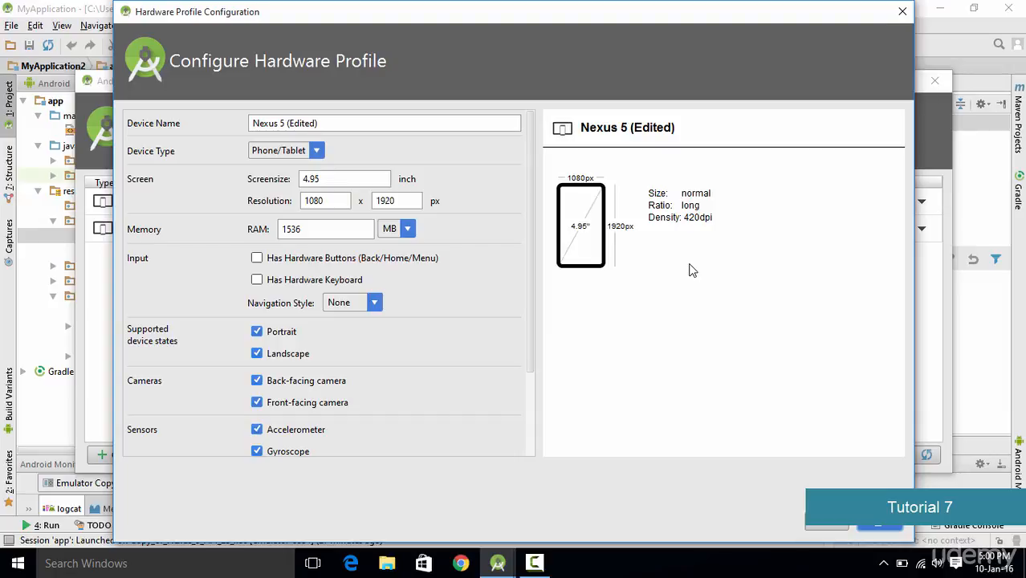
{"action": "double_click", "coordinate": [355, 228]}
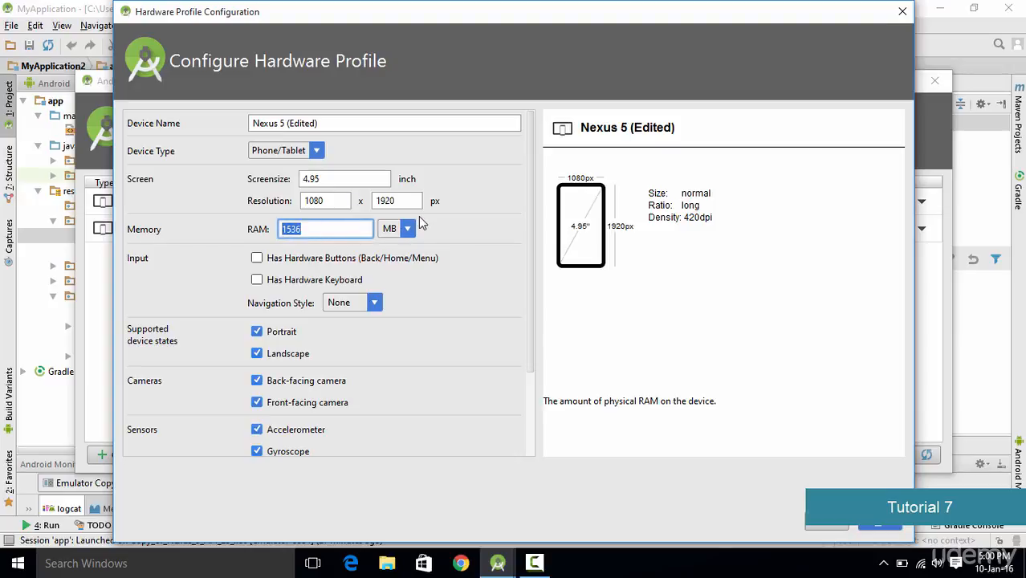
{"action": "type", "text": "1000"}
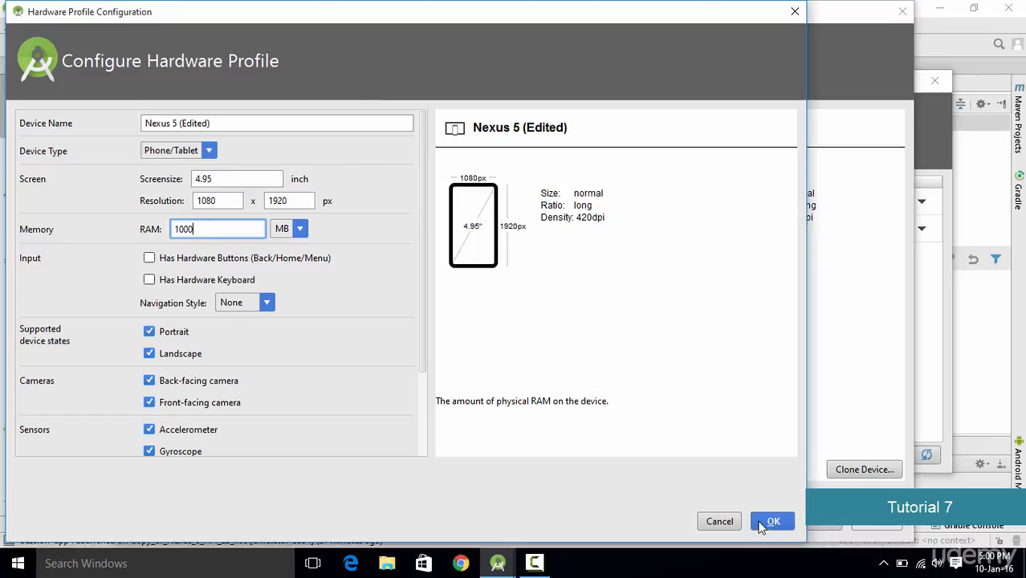
{"action": "left_click", "coordinate": [767, 522]}
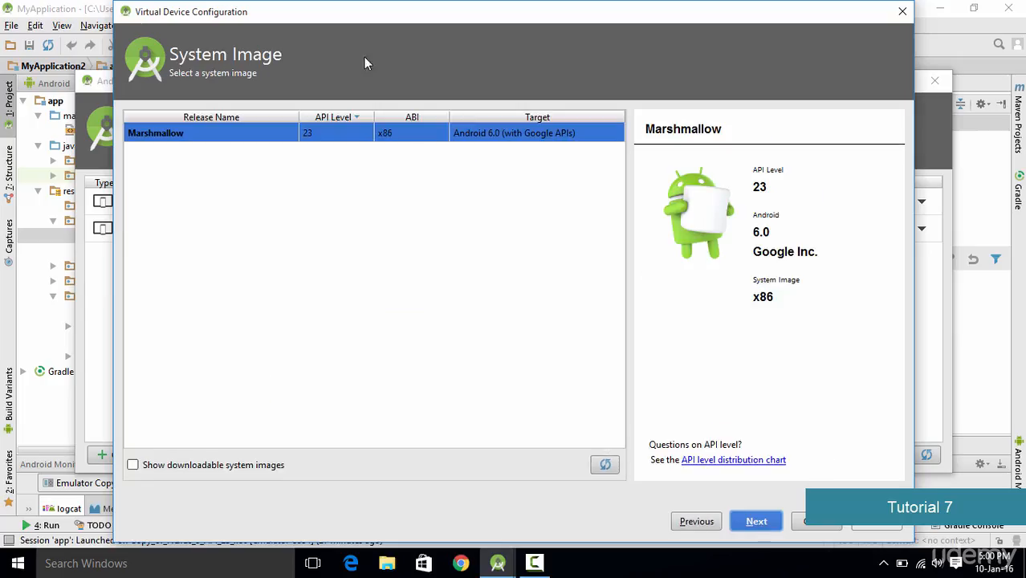
- Select the Marshmallow API 23 x86 system image and continue
{"action": "left_click_drag", "start_coordinate": [419, 22], "coordinate": [380, 23]}
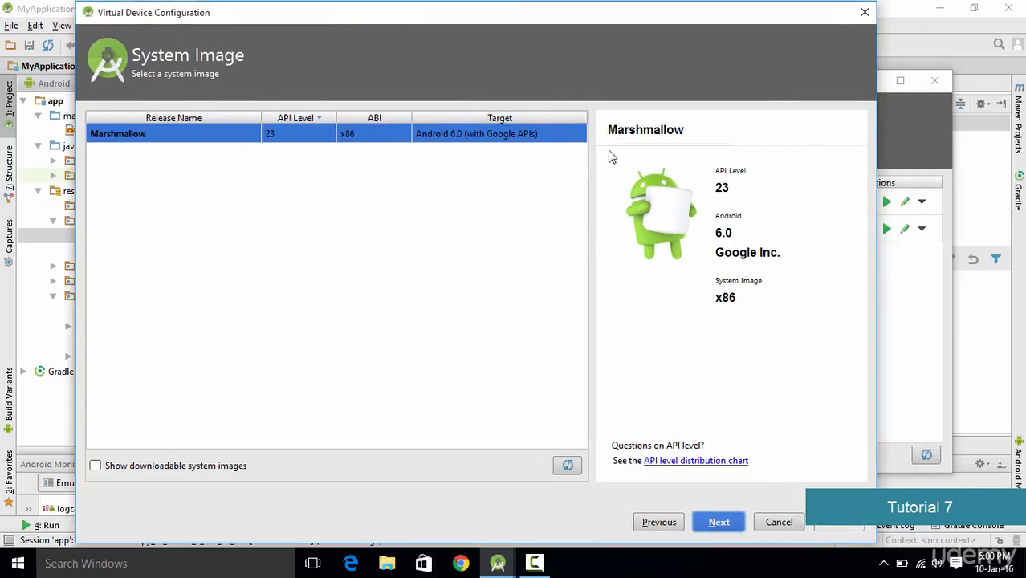
{"action": "left_click", "coordinate": [176, 157]}
{"action": "left_click", "coordinate": [718, 522]}
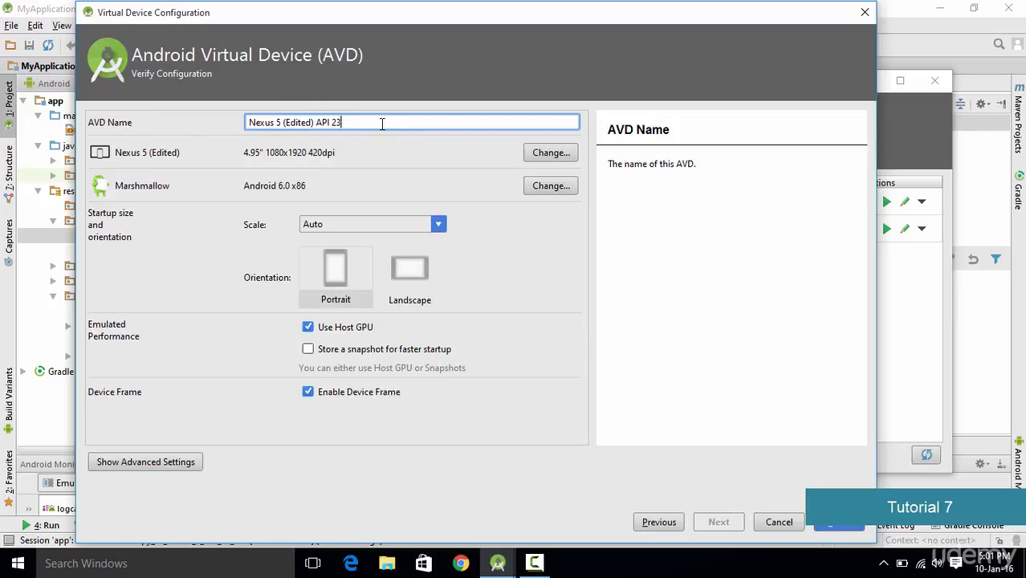
- Name the virtual device myAndroid and finish creating it
{"action": "left_click_drag", "start_coordinate": [382, 123], "coordinate": [150, 125]}
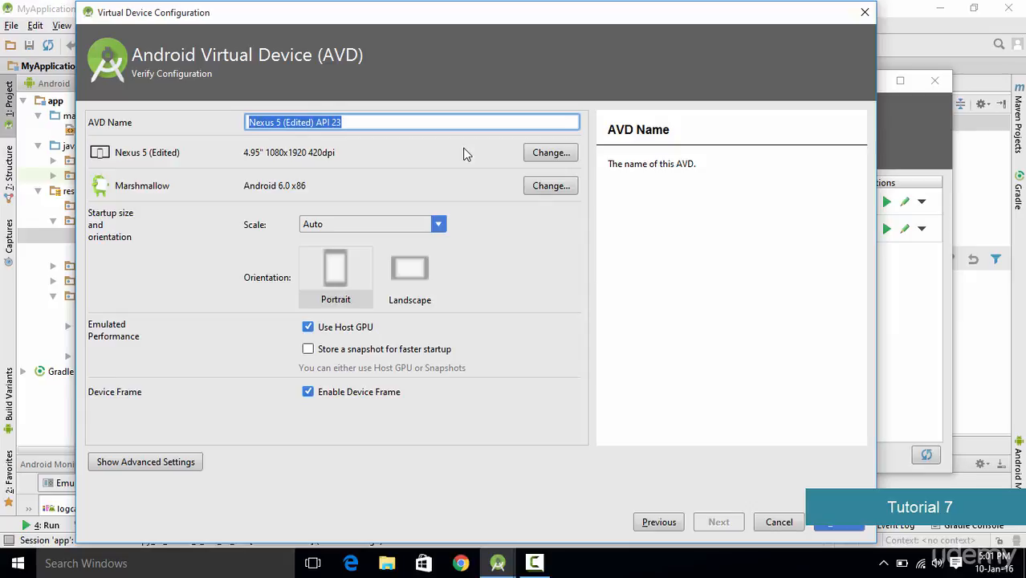
{"action": "type", "text": "my"}
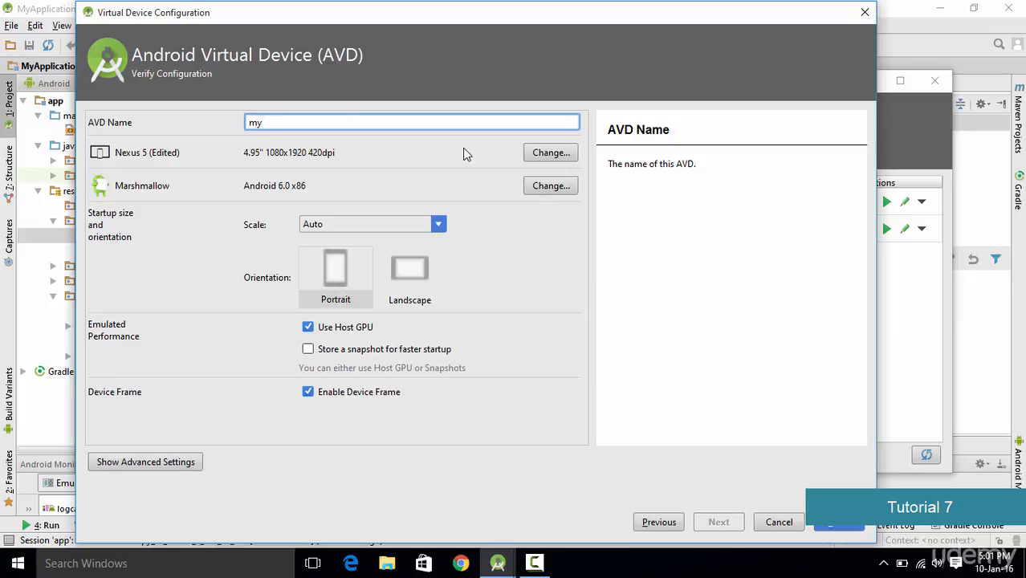
{"action": "type", "text": "Android"}
{"action": "left_click", "coordinate": [832, 523]}
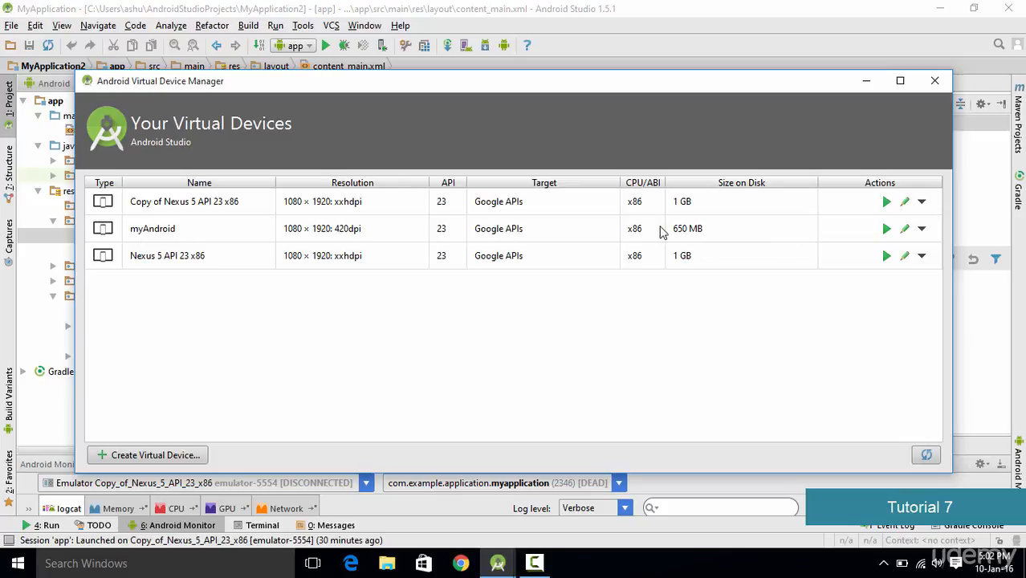
- Launch the myAndroid emulator, unlock its screen and dismiss the welcome tip
{"action": "left_click", "coordinate": [886, 231]}
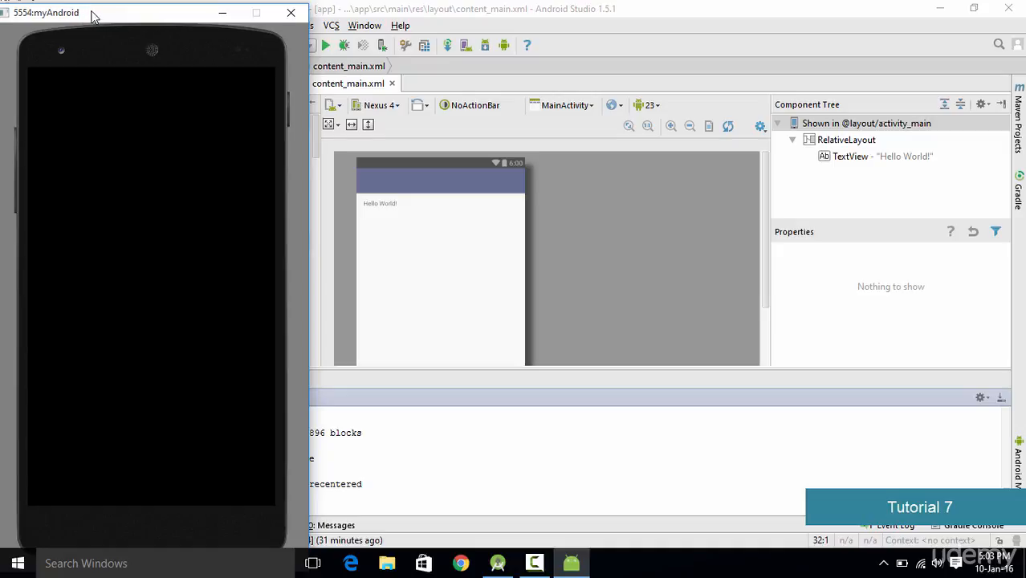
{"action": "left_click_drag", "start_coordinate": [93, 17], "coordinate": [408, 13]}
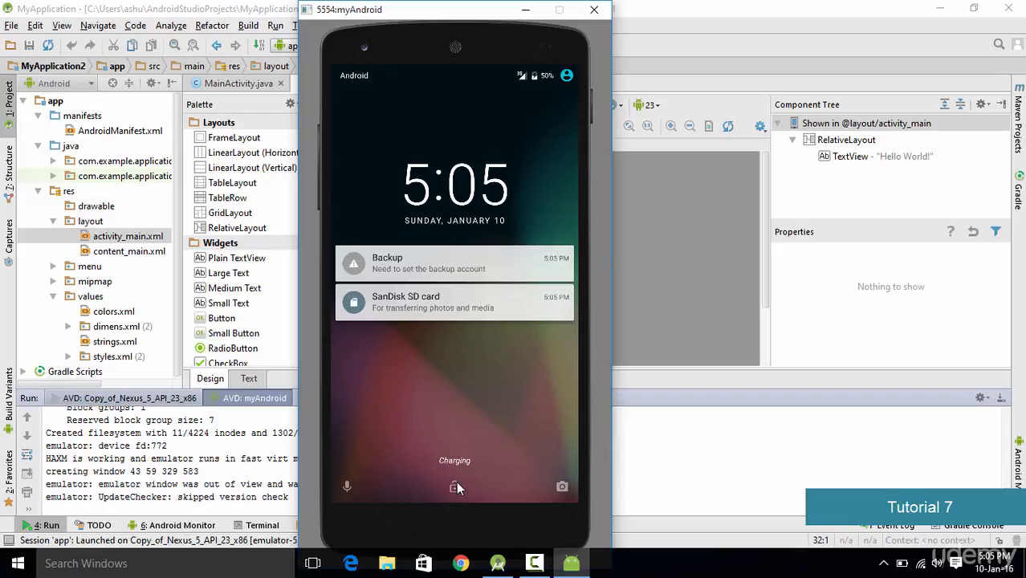
{"action": "left_click_drag", "start_coordinate": [456, 487], "coordinate": [454, 241]}
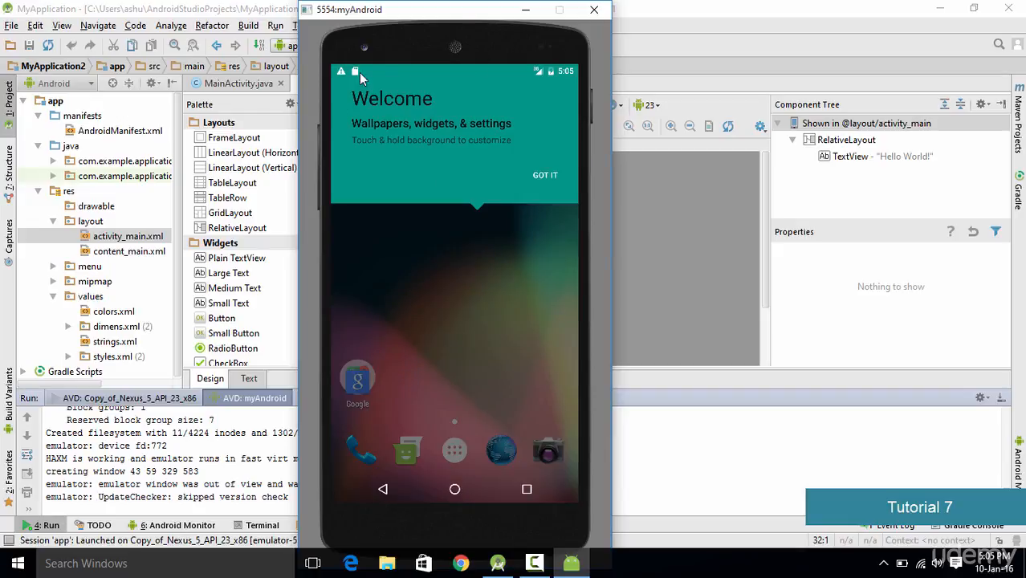
{"action": "left_click", "coordinate": [548, 176]}
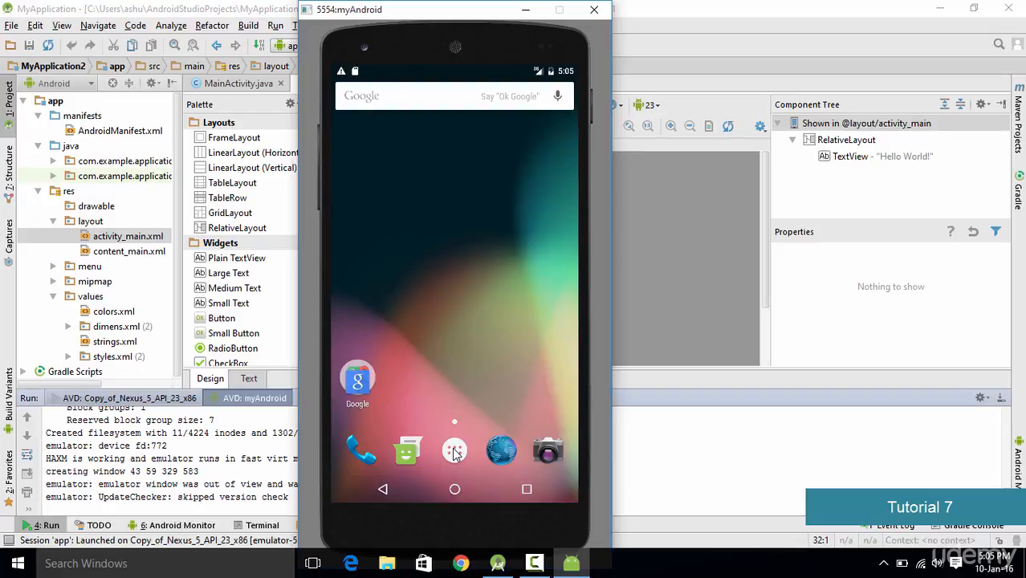
- Open the app drawer on the emulator and launch the Browser app
{"action": "left_click", "coordinate": [454, 453]}
{"action": "left_click_drag", "start_coordinate": [475, 206], "coordinate": [475, 376]}
{"action": "left_click_drag", "start_coordinate": [467, 315], "coordinate": [452, 439]}
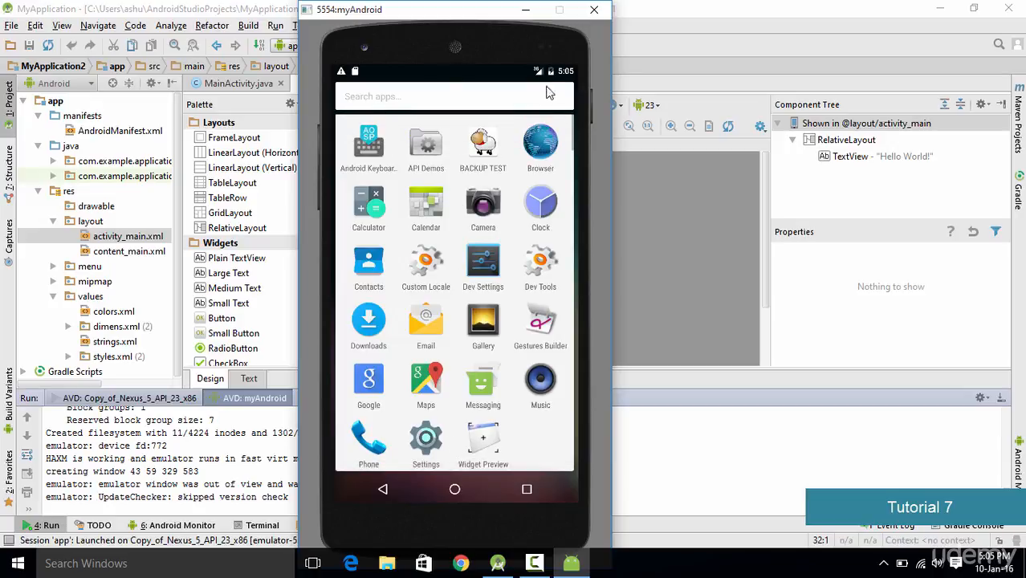
{"action": "left_click", "coordinate": [541, 149]}
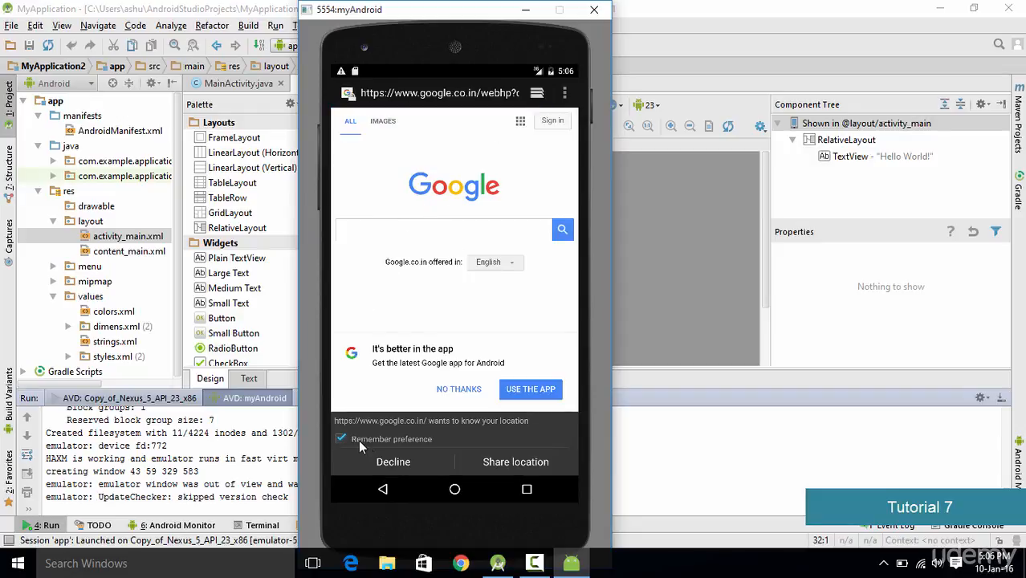
- Search Google for android studio in the emulator browser and scroll through the results
{"action": "left_click", "coordinate": [413, 237]}
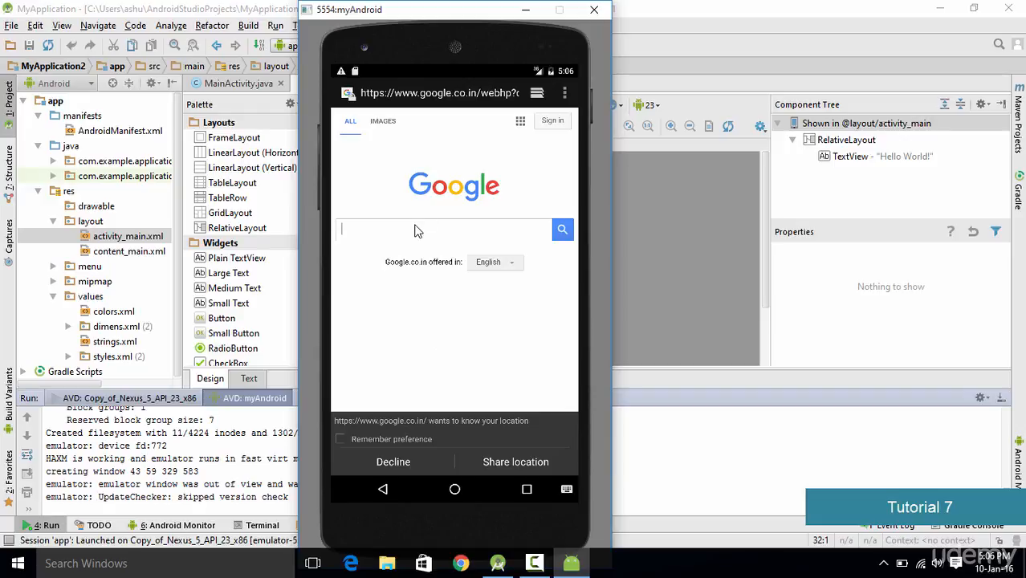
{"action": "type", "text": "android studio"}
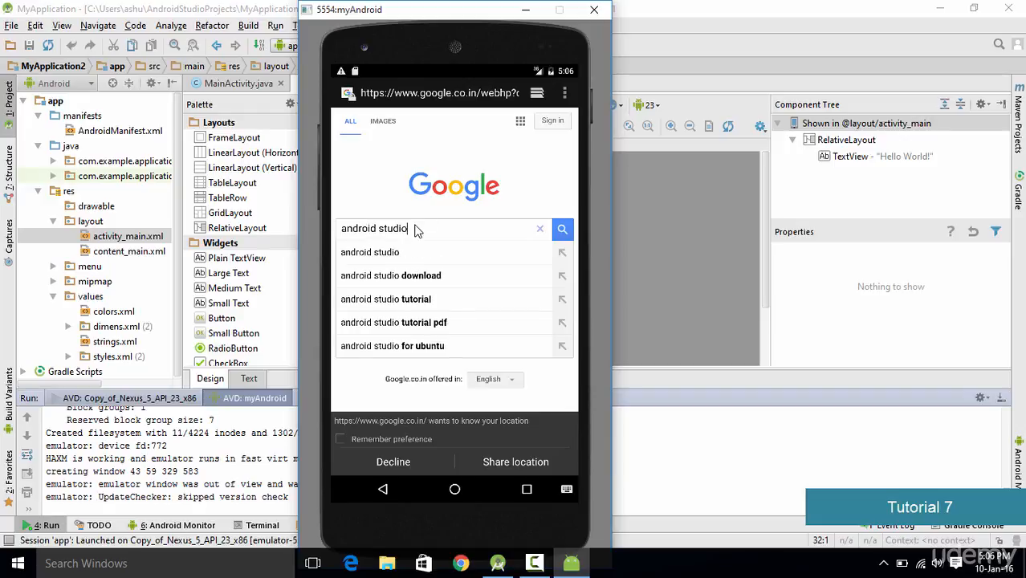
{"action": "key", "text": "Return"}
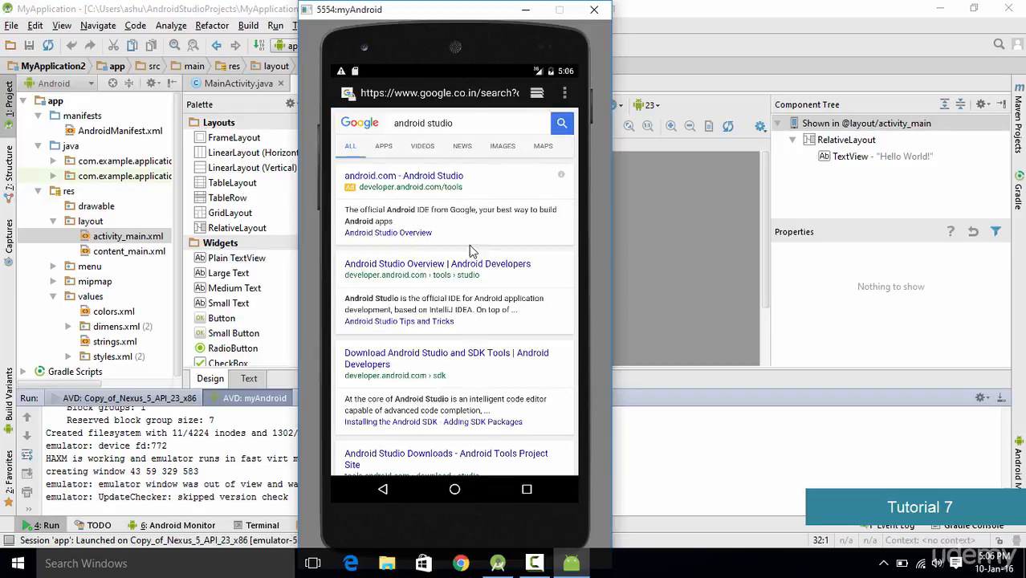
{"action": "scroll", "coordinate": [466, 180], "scroll_direction": "down", "scroll_amount": 5}
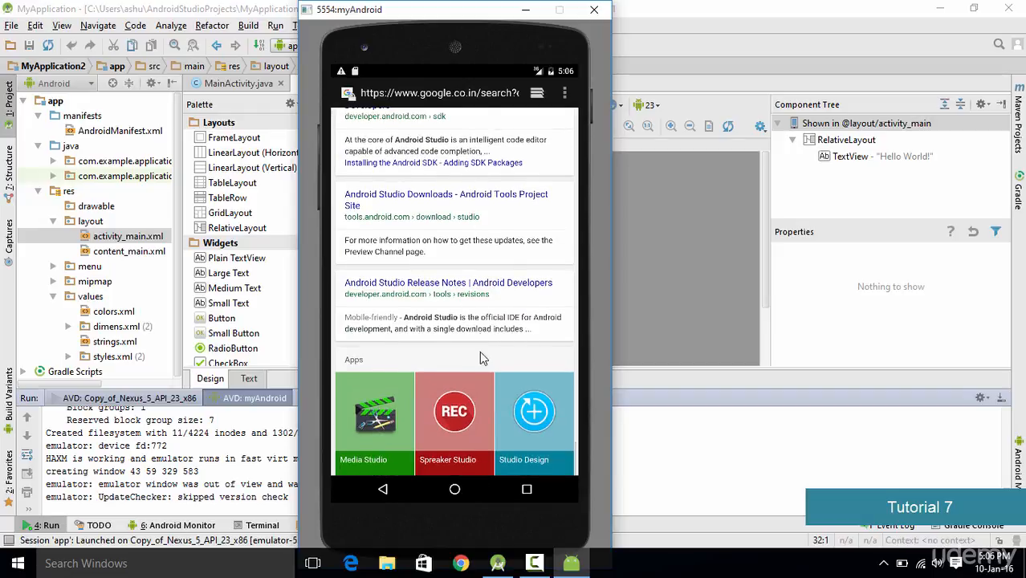
{"action": "scroll", "coordinate": [473, 213], "scroll_direction": "up", "scroll_amount": 4}
{"action": "scroll", "coordinate": [473, 215], "scroll_direction": "up", "scroll_amount": 2}
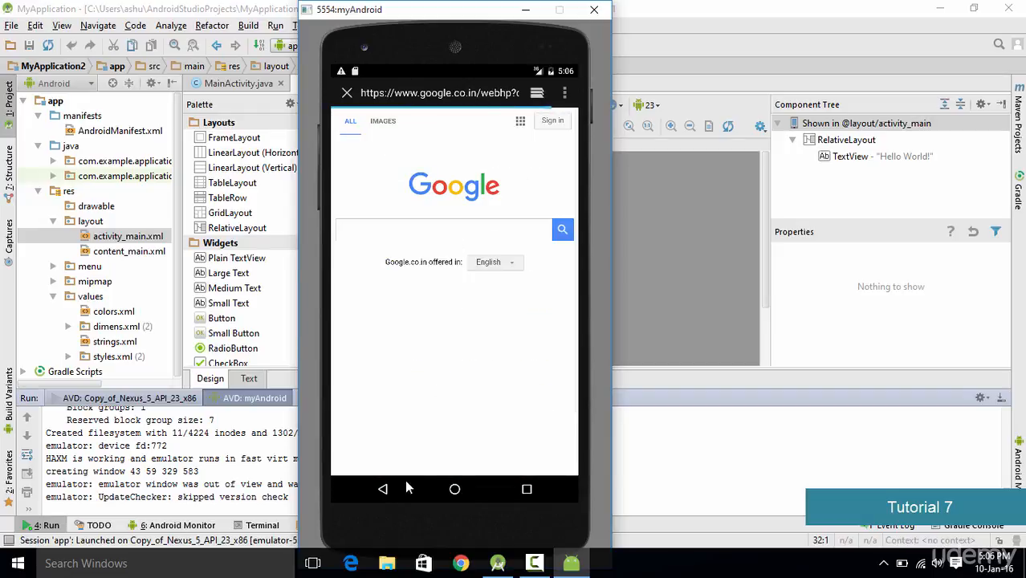
- Go back to the emulator's home screen
{"action": "left_click", "coordinate": [383, 490]}
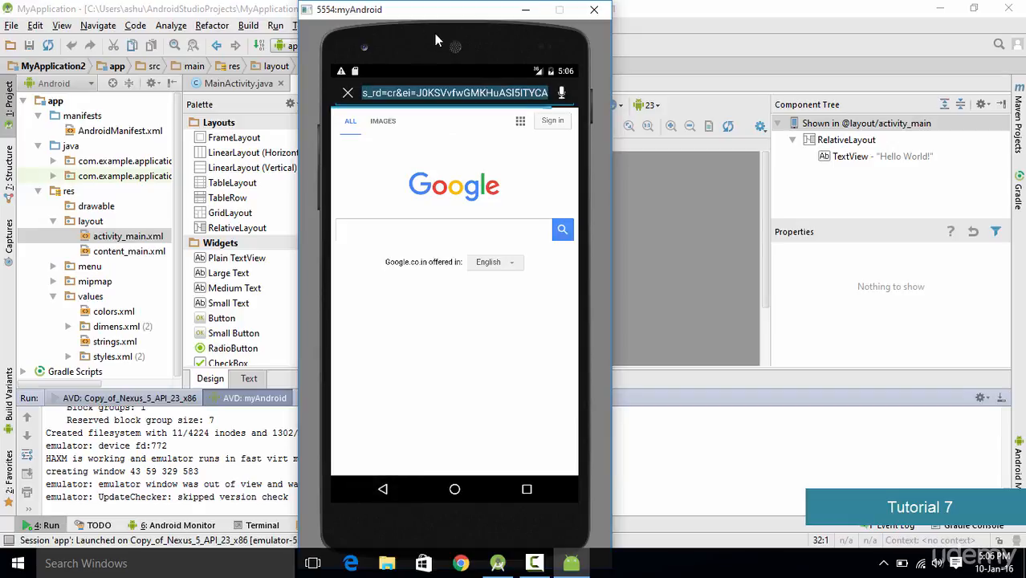
{"action": "left_click", "coordinate": [384, 489]}
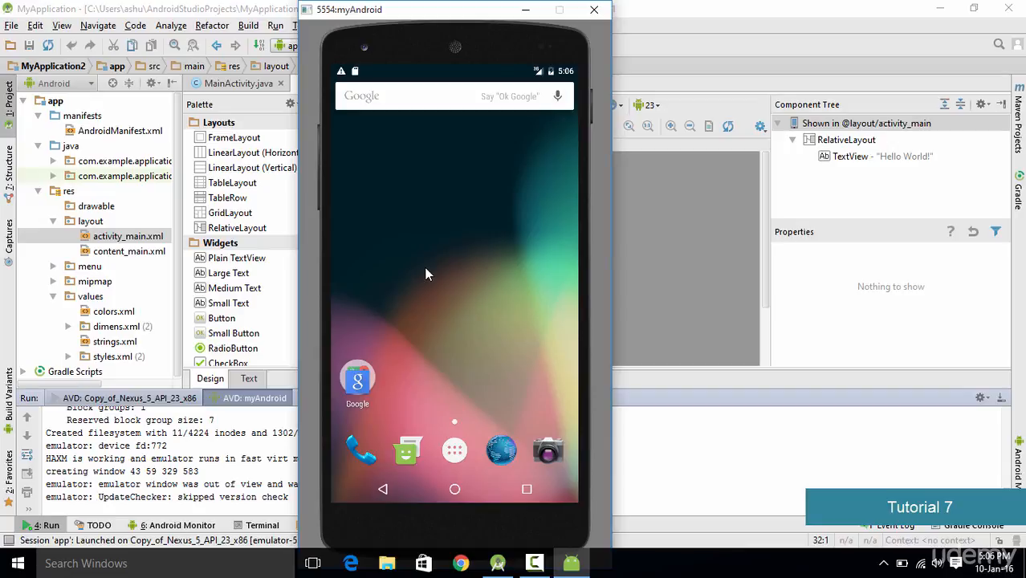